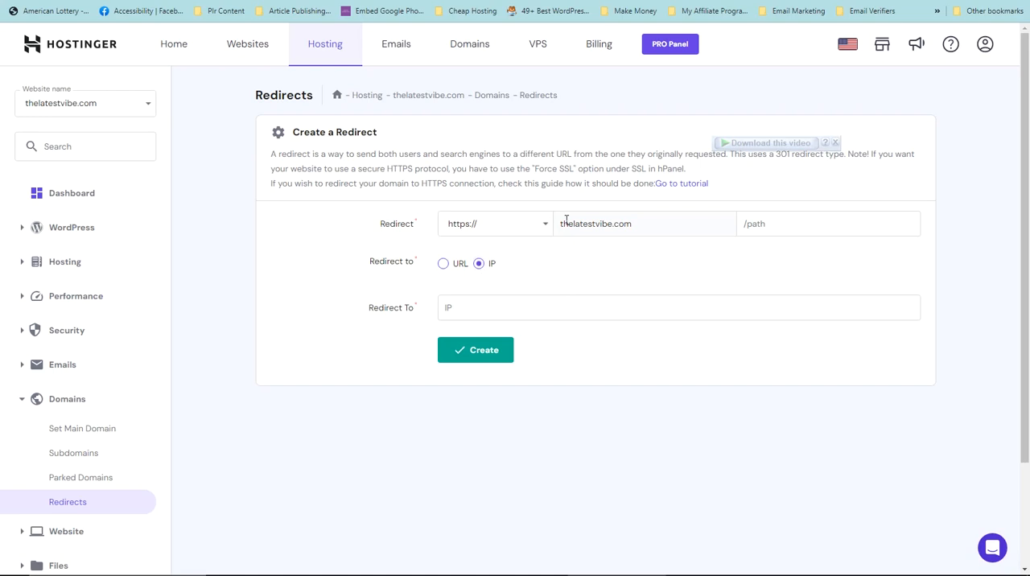
pyautogui.moveTo(561, 224); pyautogui.dragTo(642, 224)
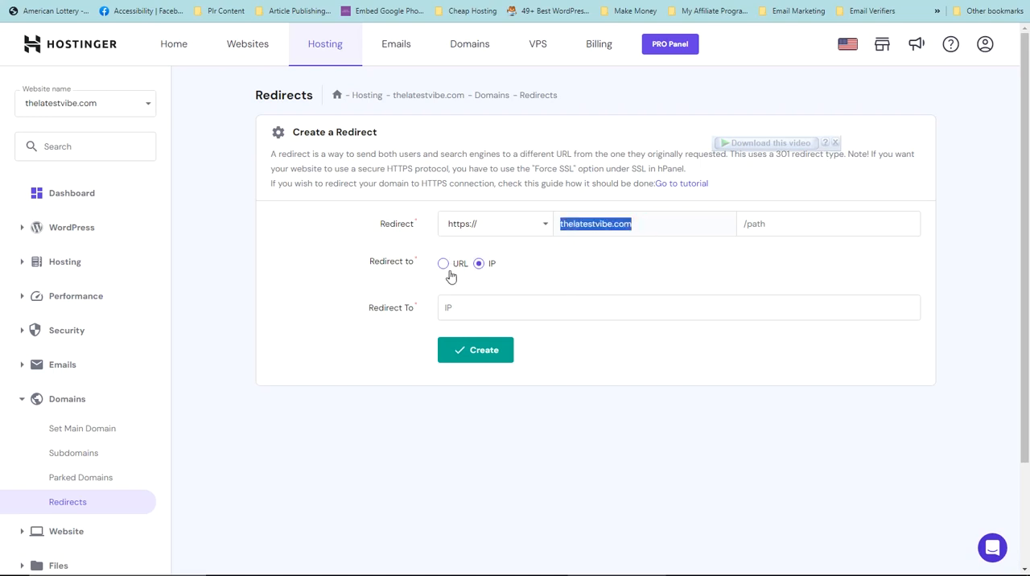
pyautogui.click(448, 312)
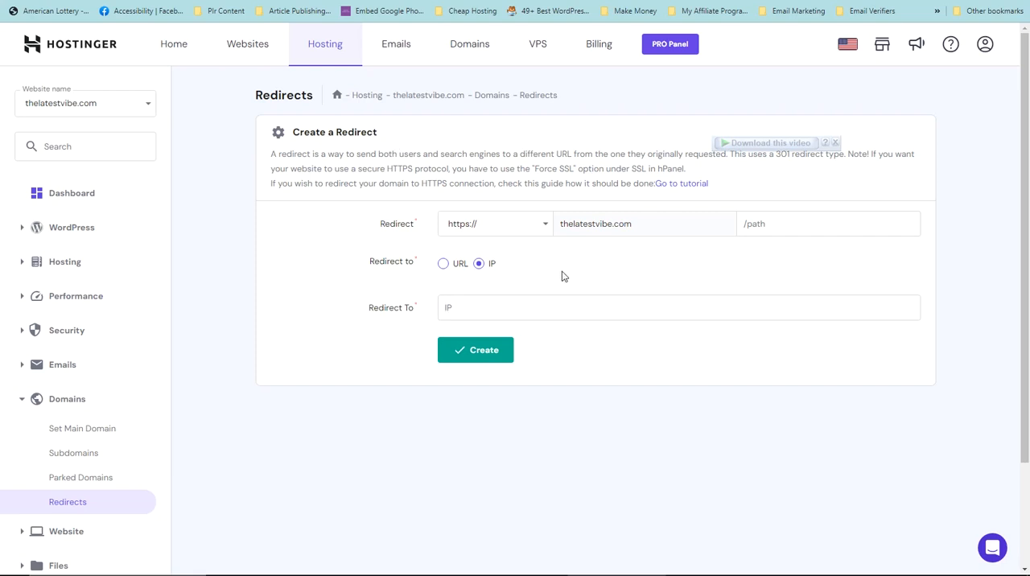
pyautogui.click(443, 264)
pyautogui.click(745, 224)
pyautogui.click(546, 312)
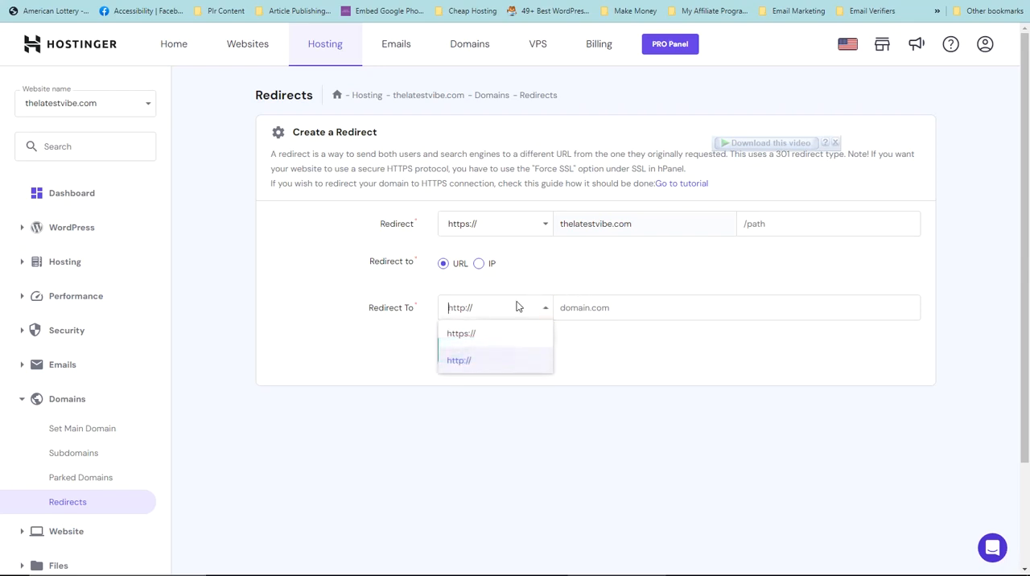
pyautogui.click(455, 334)
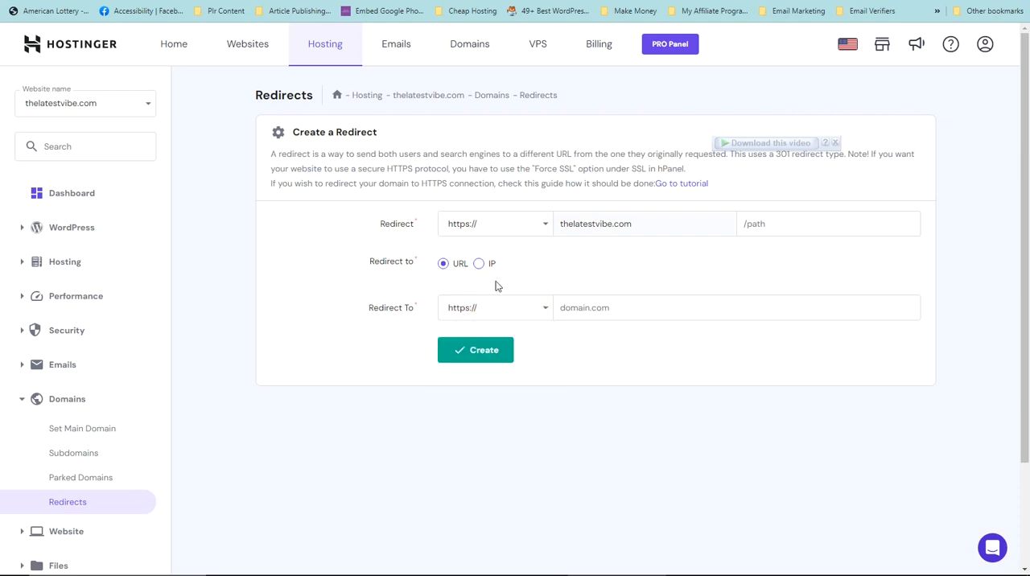
# Enter sharpytech.com as the destination domain and create the redirect
pyautogui.click(585, 308)
pyautogui.write('sharpytech.com')
pyautogui.click(598, 335)
pyautogui.click(480, 359)
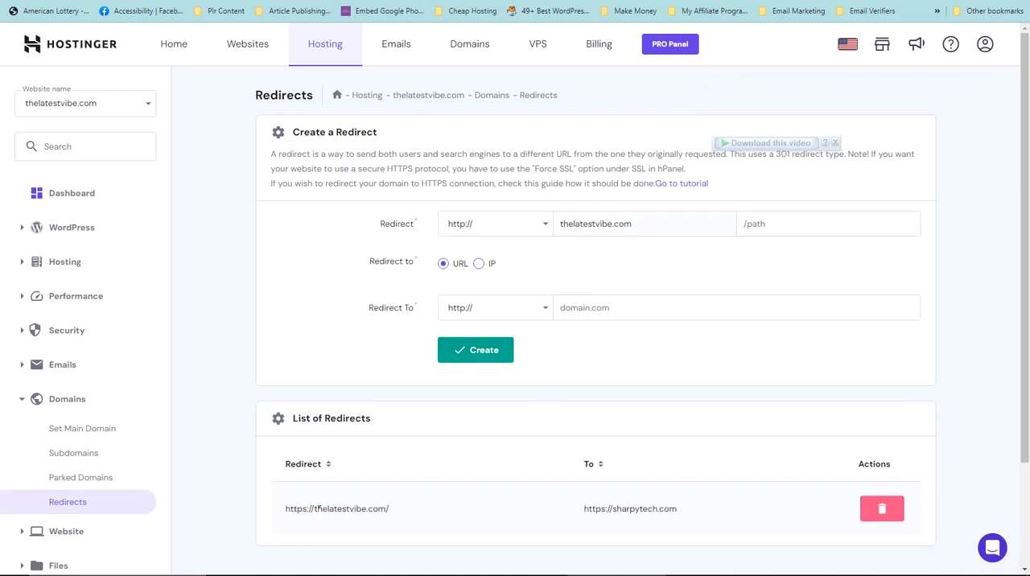
# Copy thelatestvibe.com from the list of redirects and go to that domain to test the redirect
pyautogui.moveTo(315, 507); pyautogui.dragTo(386, 509)
pyautogui.rightClick(385, 509)
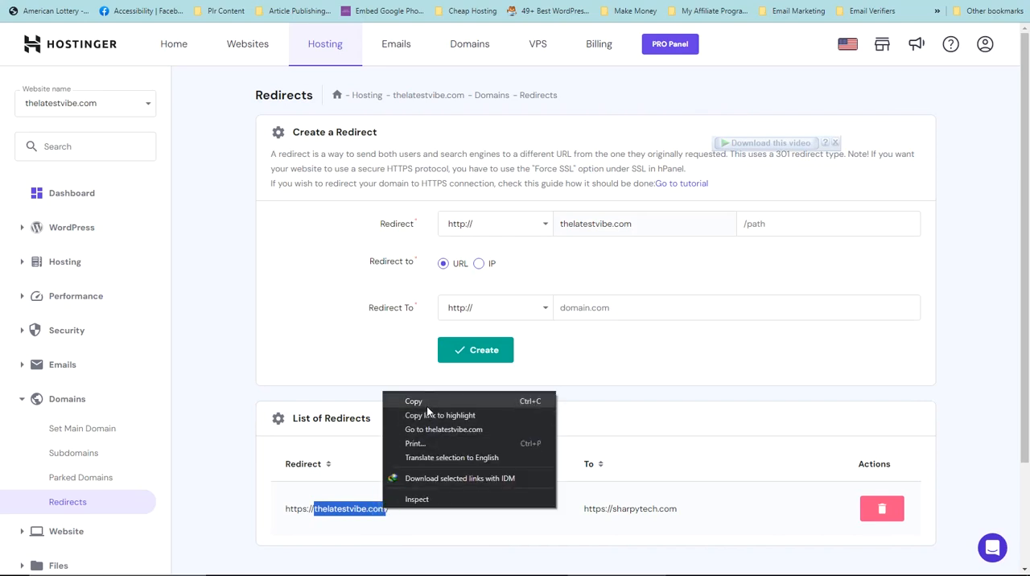
pyautogui.click(427, 404)
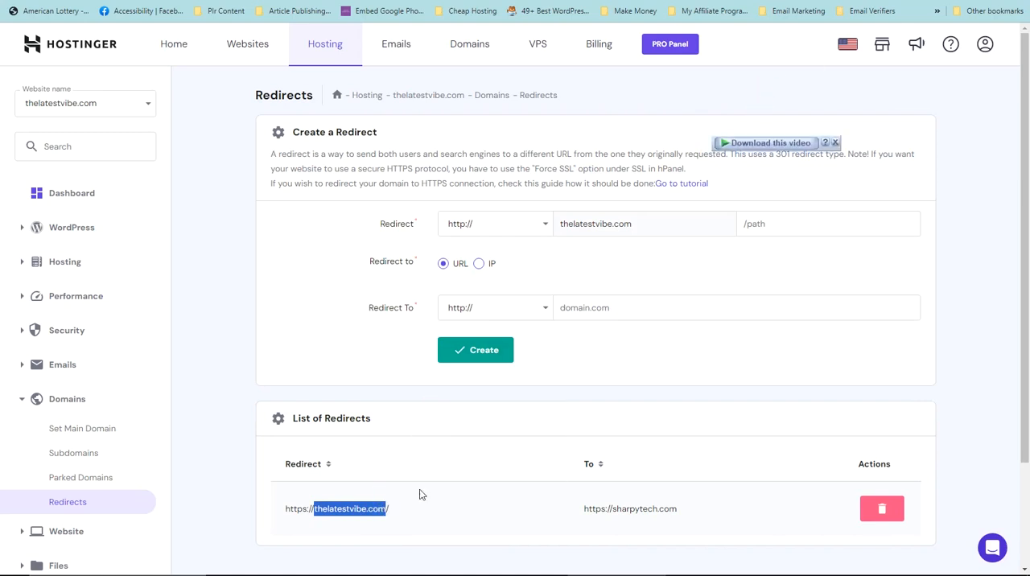
pyautogui.rightClick(355, 505)
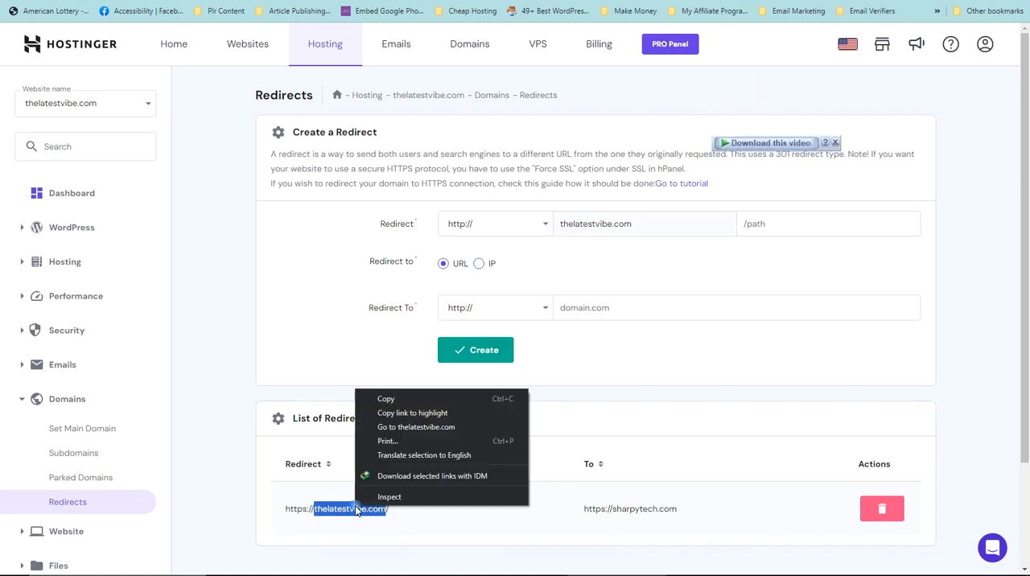
pyautogui.click(406, 427)
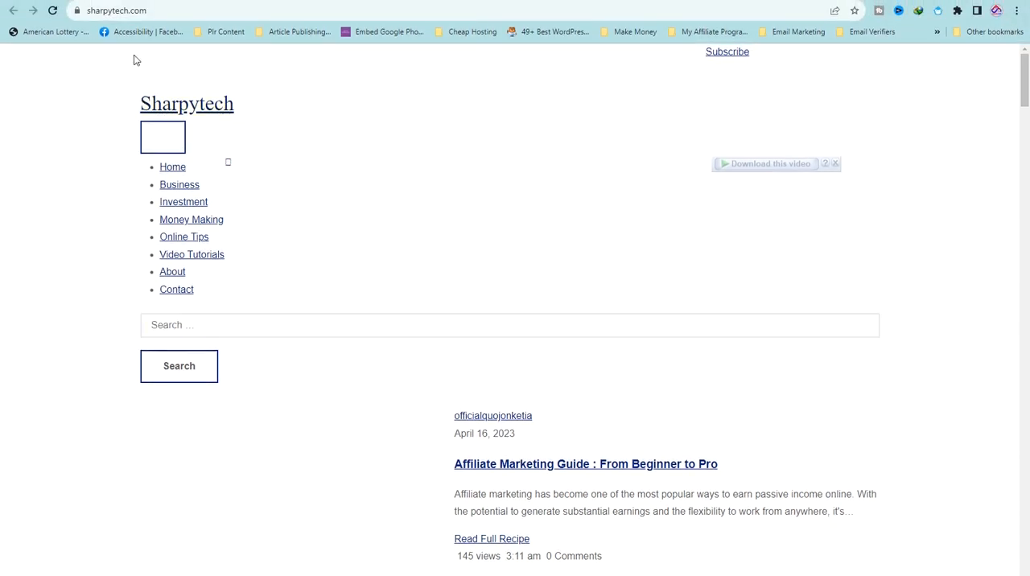
# Test the redirect again by loading the copied domain thelatestvibe.com in a new browser tab
pyautogui.click(114, 11)
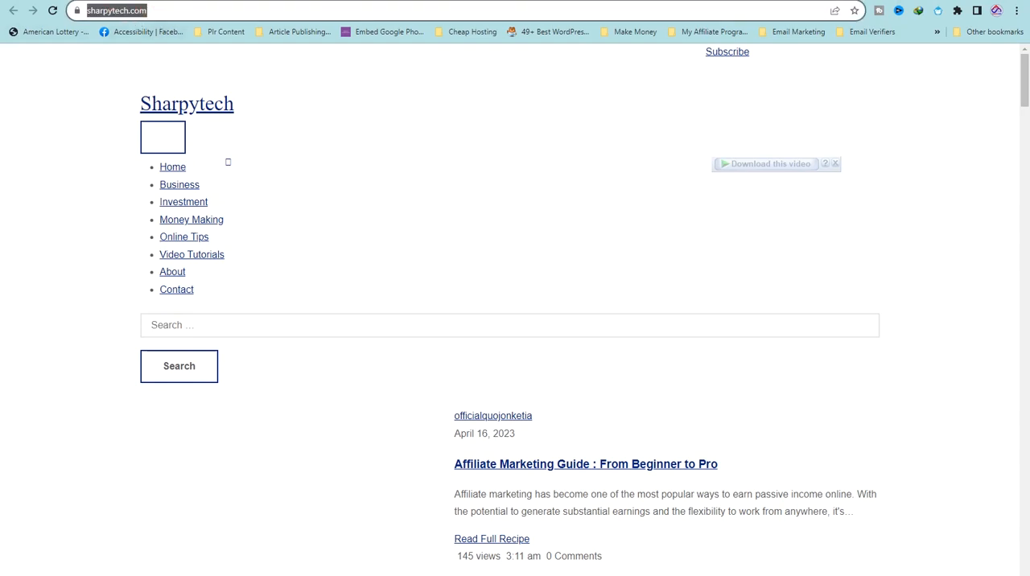
pyautogui.hotkey('ctrl', 't')
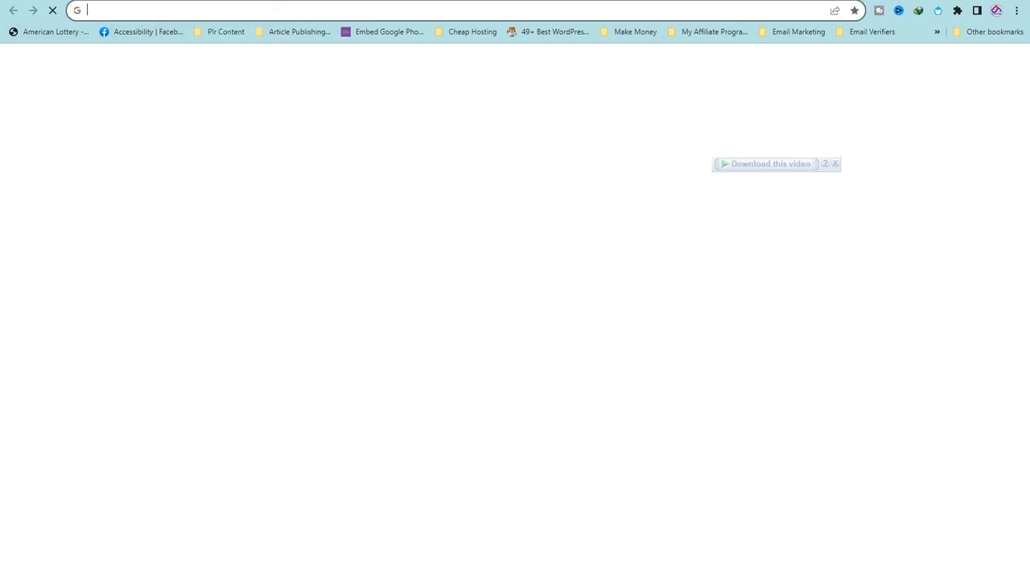
pyautogui.hotkey('ctrl', 'v')
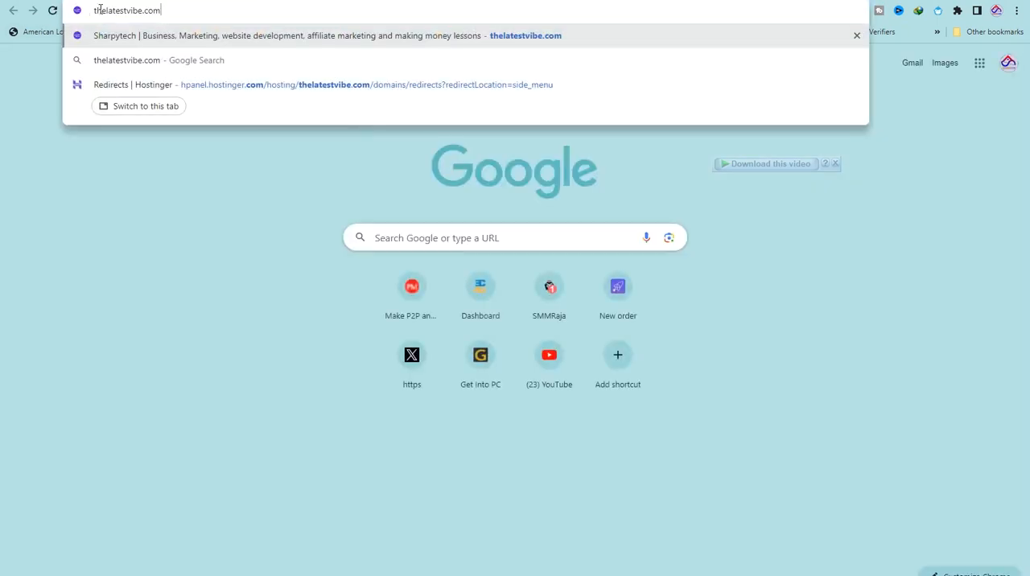
pyautogui.click(164, 10)
pyautogui.press('Return')
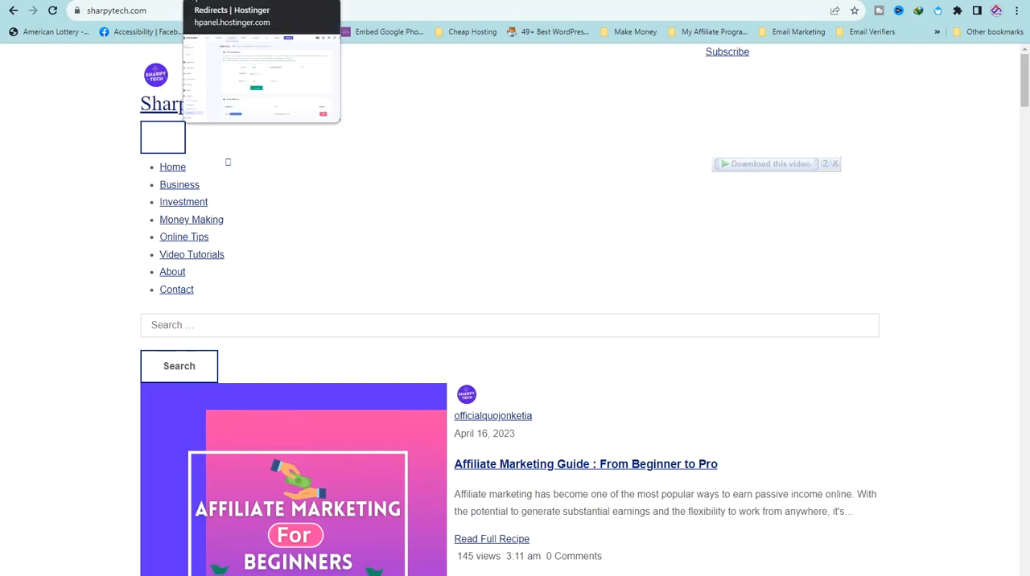
# Return to the Redirects page and delete the redirect from thelatestvibe.com to sharpytech.com, confirming the deletion
pyautogui.click(191, 2)
pyautogui.scroll(-1, 727, 536)
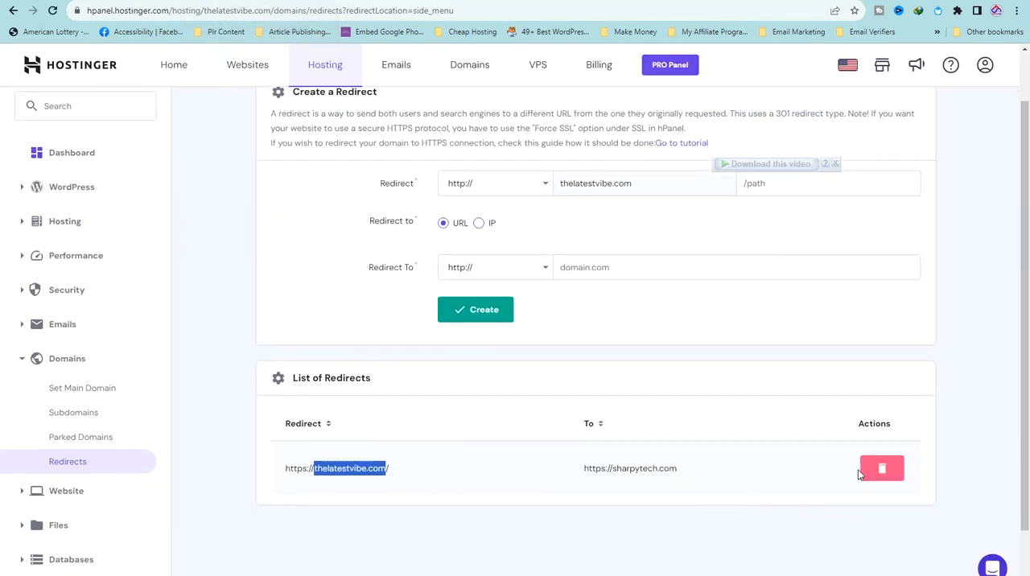
pyautogui.click(883, 471)
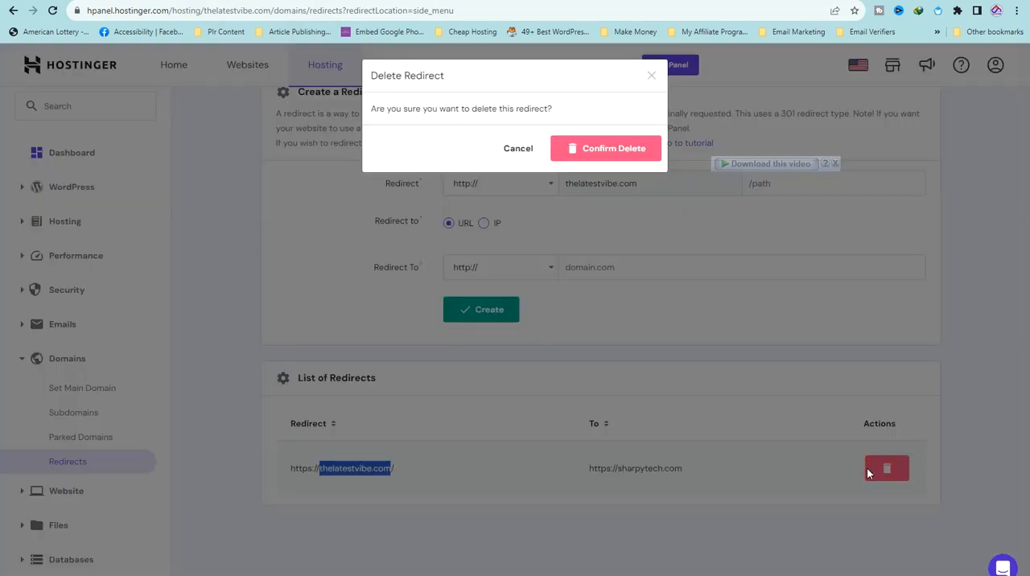
pyautogui.click(585, 155)
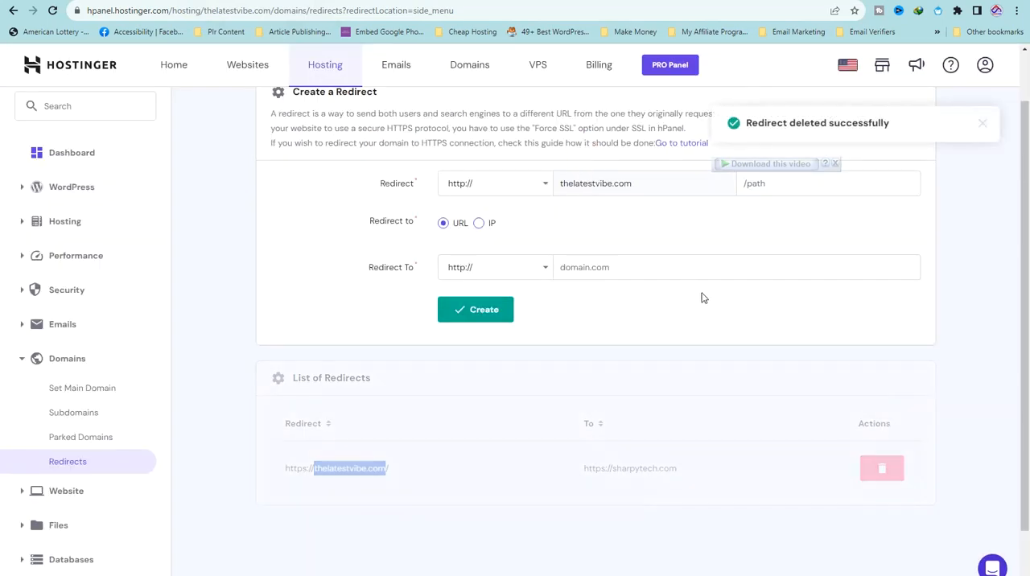
pyautogui.scroll(1, 800, 370)
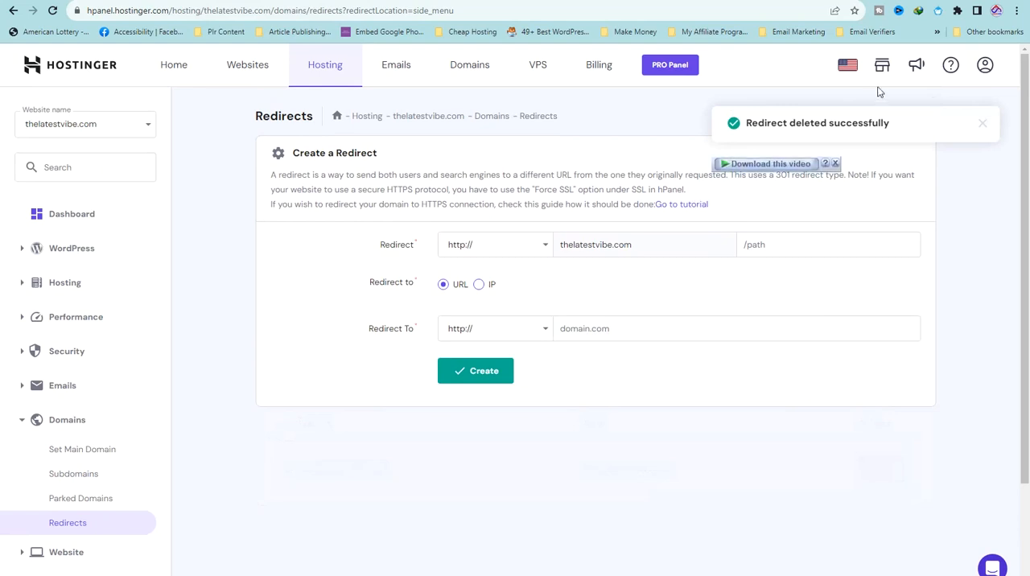
# Go back in the test tab and reload thelatestvibe.com to check whether the deleted redirect still applies
pyautogui.click(96, 1)
pyautogui.click(15, 13)
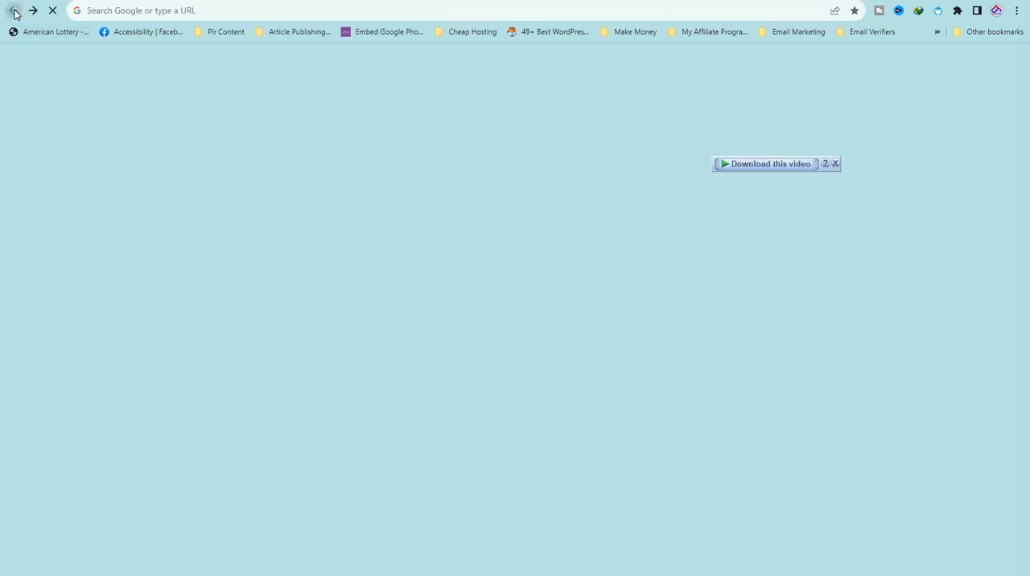
pyautogui.click(80, 10)
pyautogui.write('sharpytech.com')
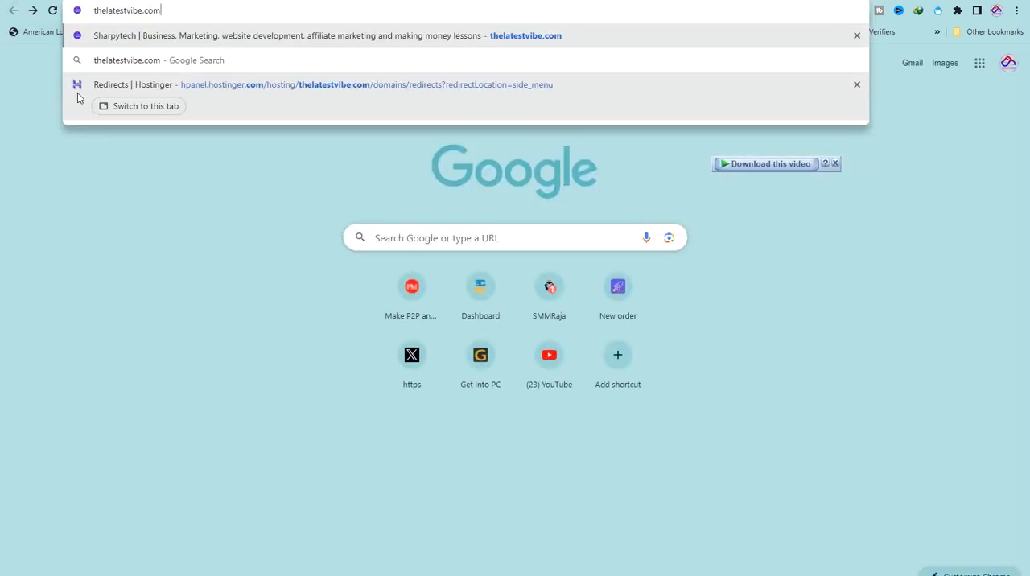
pyautogui.press('Return')
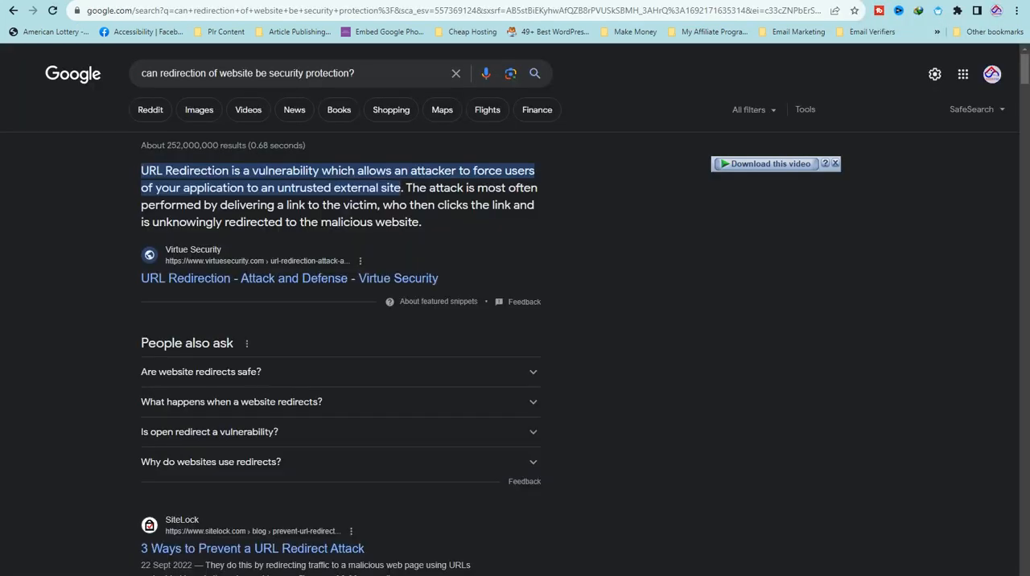
# Repeat the check of the deleted redirect by loading thelatestvibe.com in another new tab
pyautogui.hotkey('ctrl', 't')
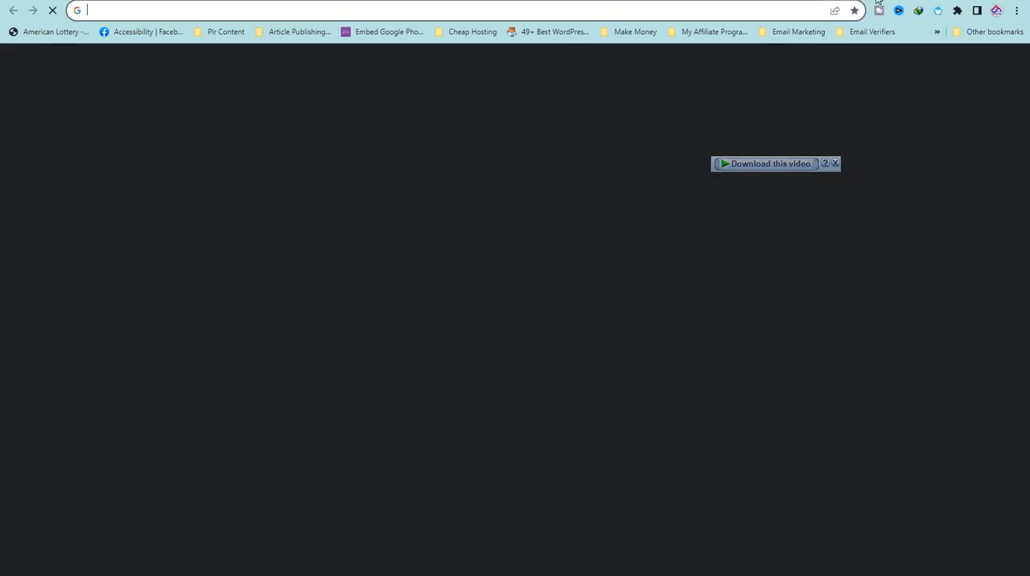
pyautogui.write('thelatestvibe.com')
pyautogui.press('Return')
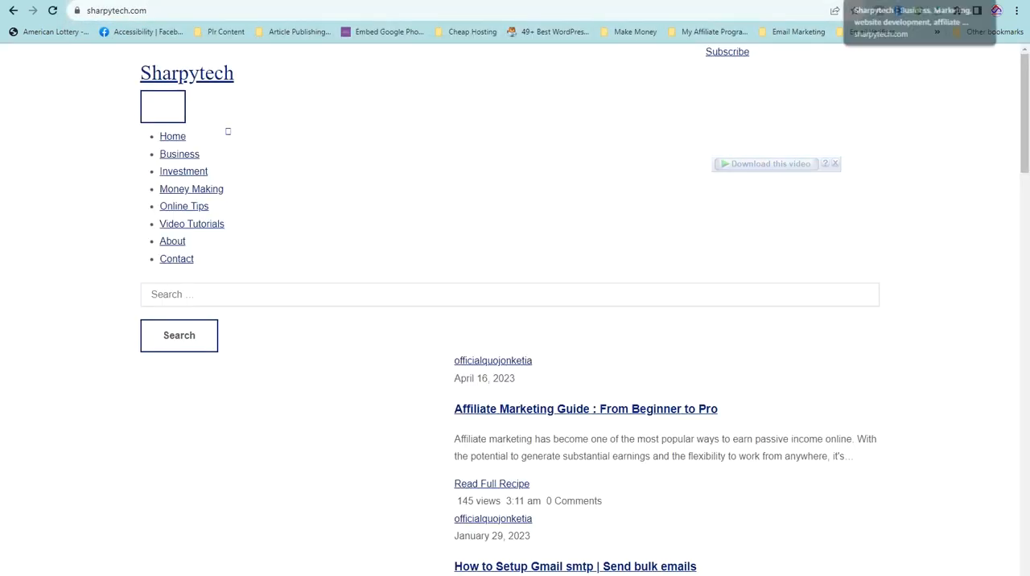
pyautogui.click(866, 1)
# Return to the Redirects page and enter about as the source path for thelatestvibe.com
pyautogui.click(196, 1)
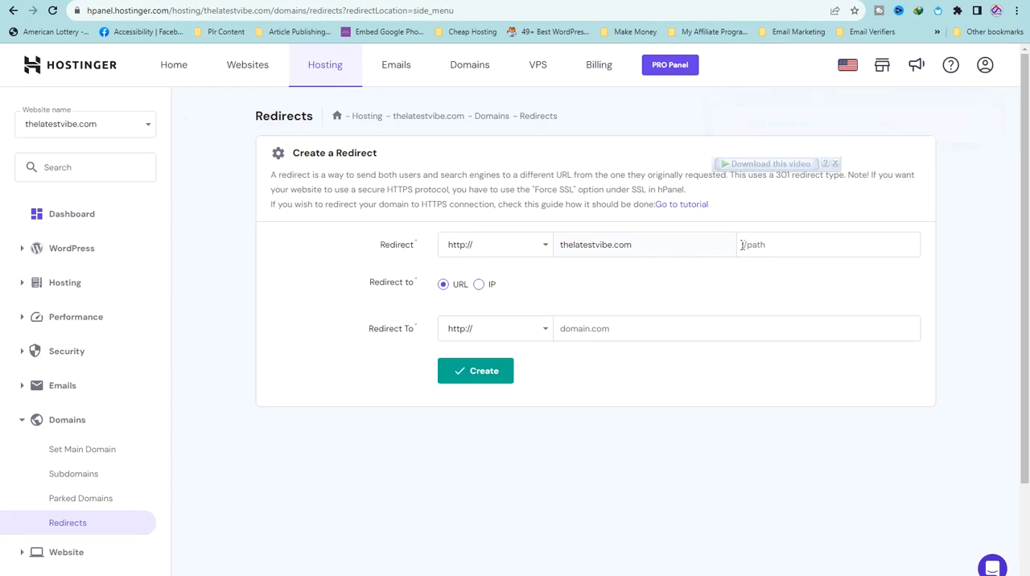
pyautogui.click(602, 326)
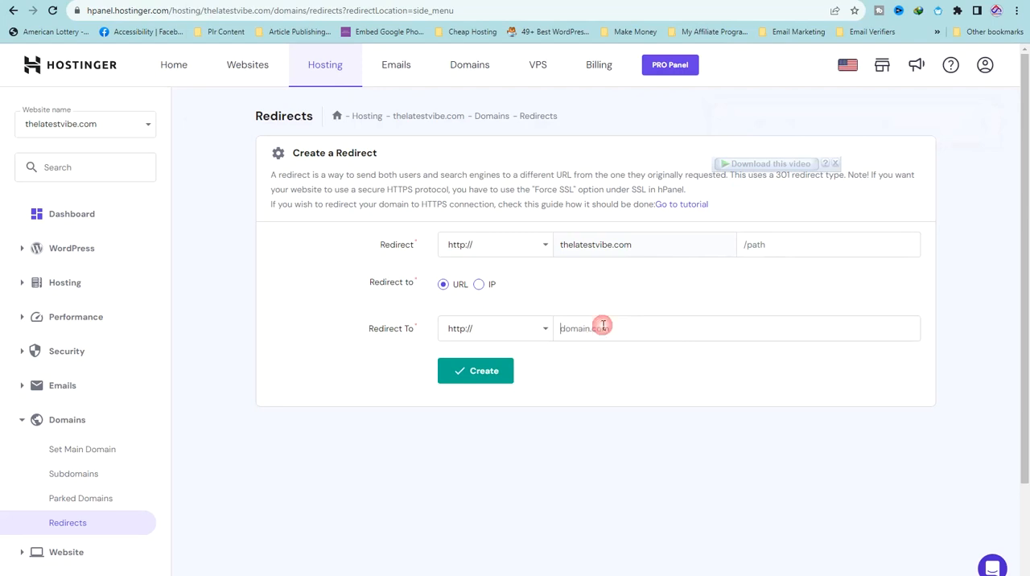
pyautogui.click(748, 247)
pyautogui.write('e')
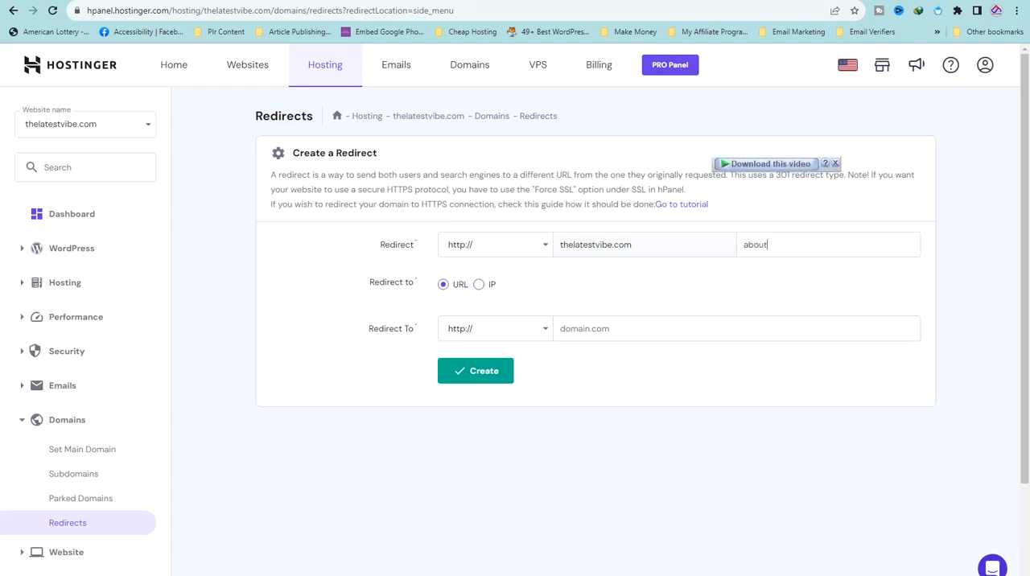
# Open thelatestvibe.com/about in a new tab and look over the page
pyautogui.hotkey('ctrl', 't')
pyautogui.hotkey('ctrl', 'v')
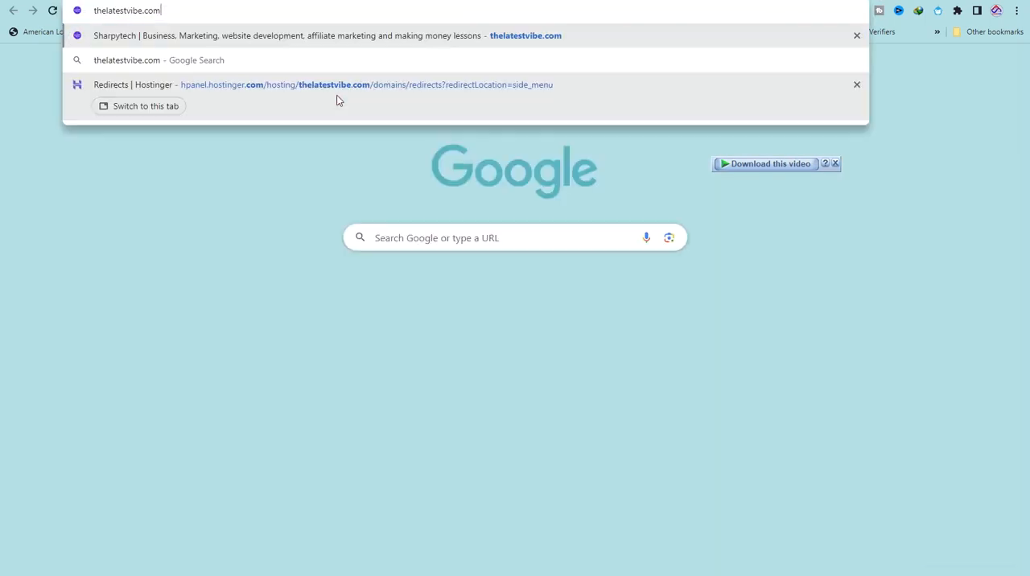
pyautogui.write('/about')
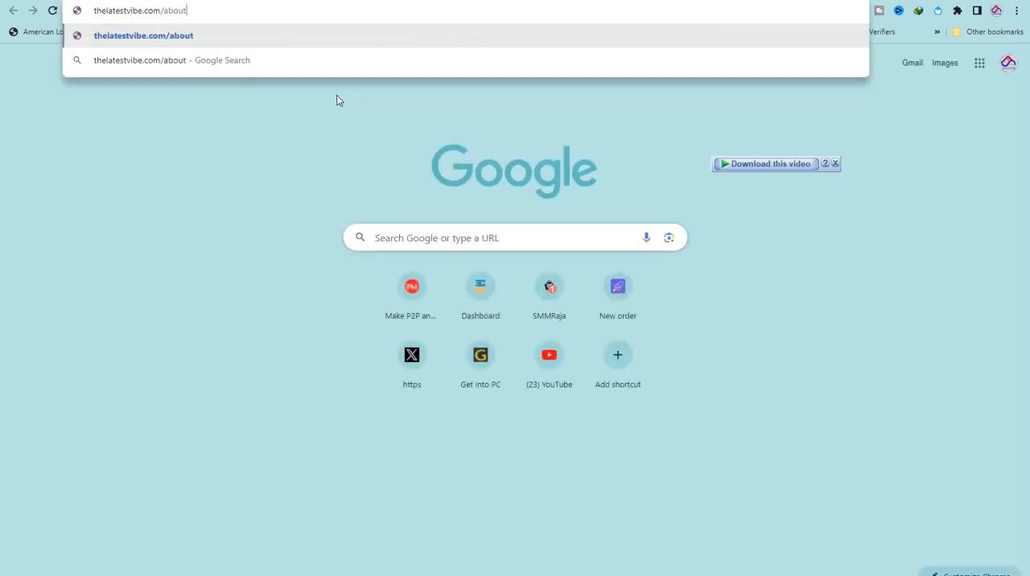
pyautogui.press('Return')
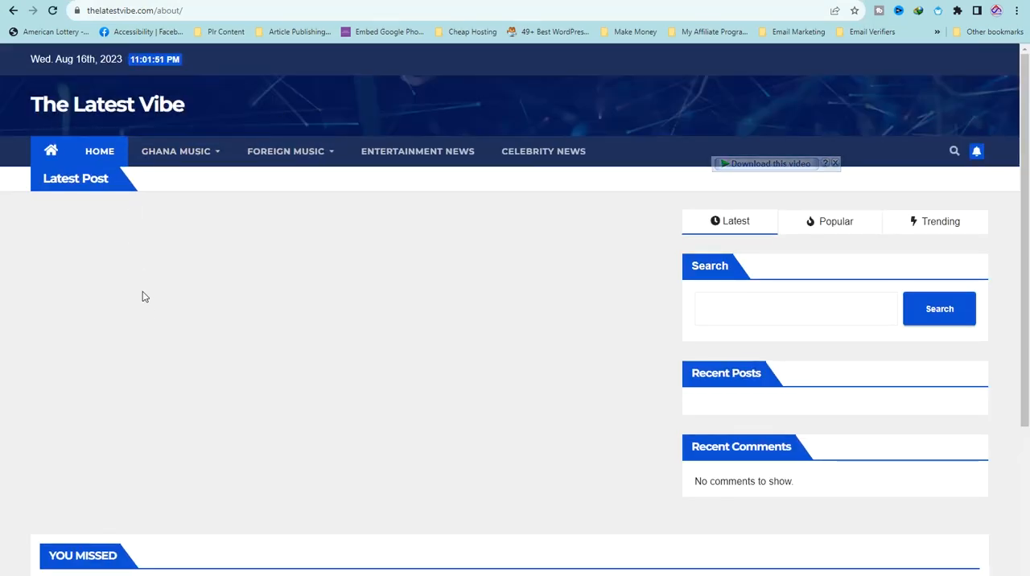
pyautogui.scroll(-2, 154, 336)
pyautogui.scroll(2, 162, 351)
# Copy the full address of the thelatestvibe.com about page
pyautogui.click(151, 11)
pyautogui.rightClick(151, 11)
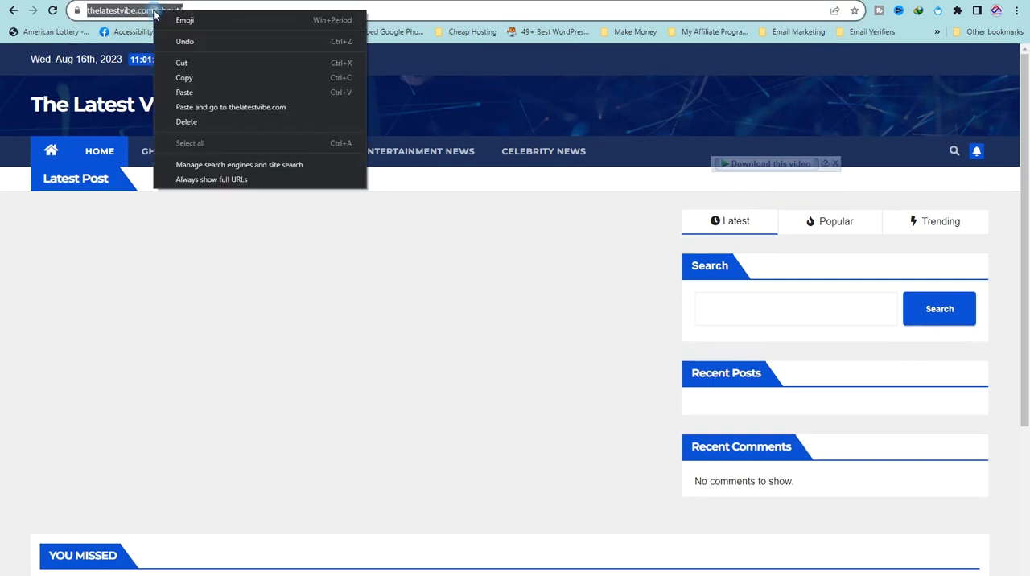
pyautogui.click(184, 76)
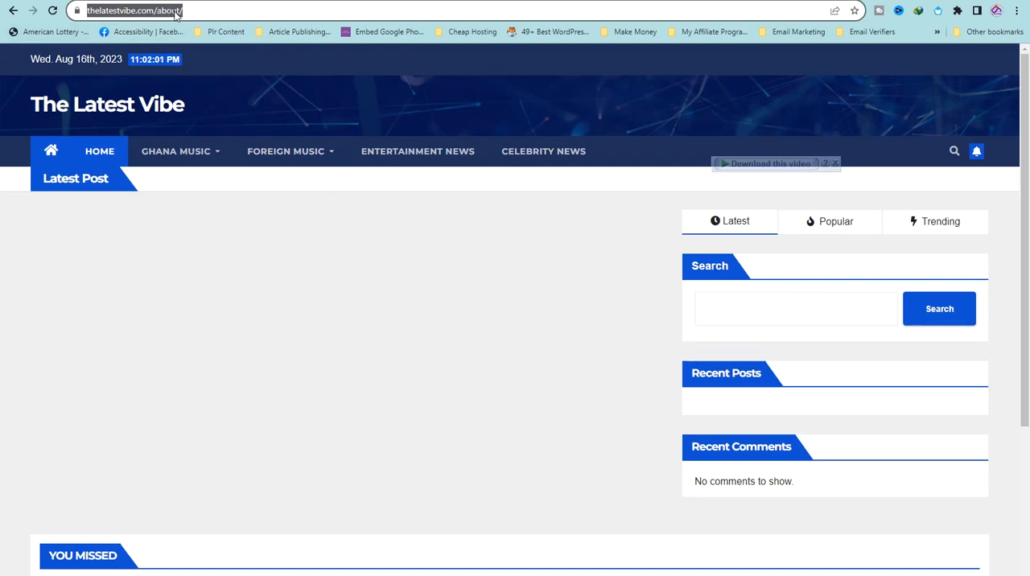
# Examine the domain and /about/ path portions of the page address, and return to the redirect form
pyautogui.click(141, 10)
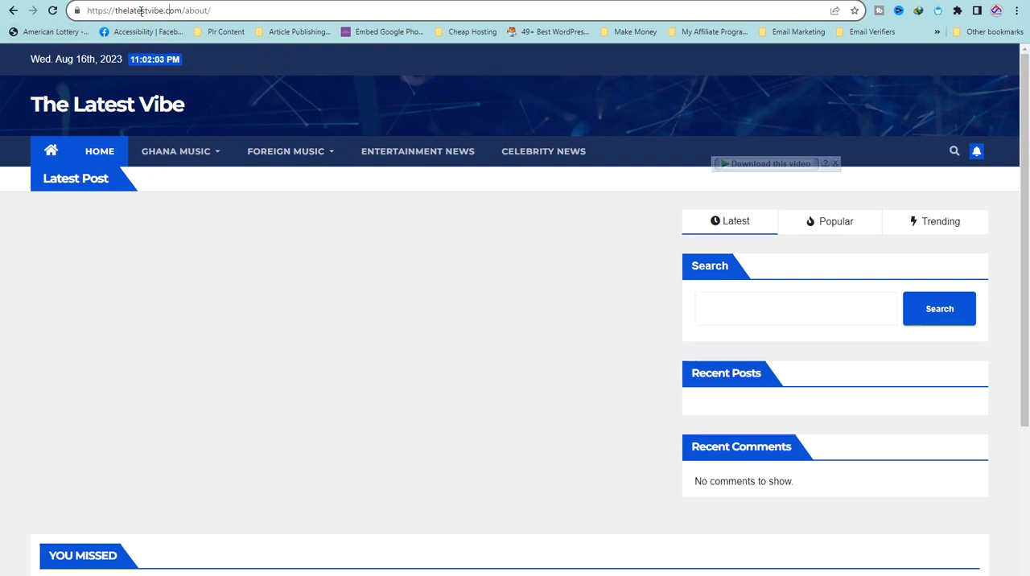
pyautogui.moveTo(185, 11); pyautogui.dragTo(146, 11)
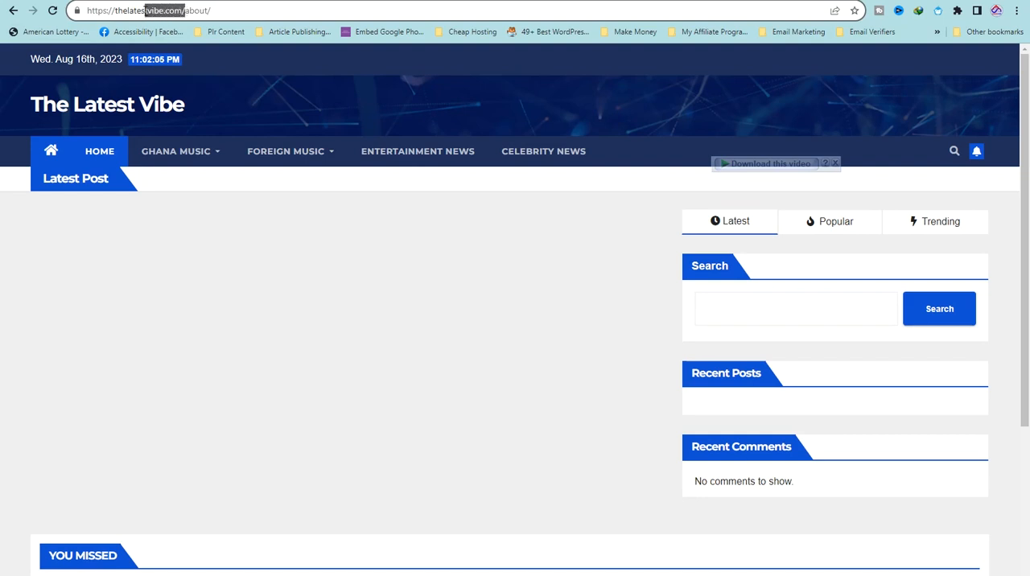
pyautogui.click(222, 10)
pyautogui.moveTo(236, 11); pyautogui.dragTo(181, 10)
pyautogui.click(178, 10)
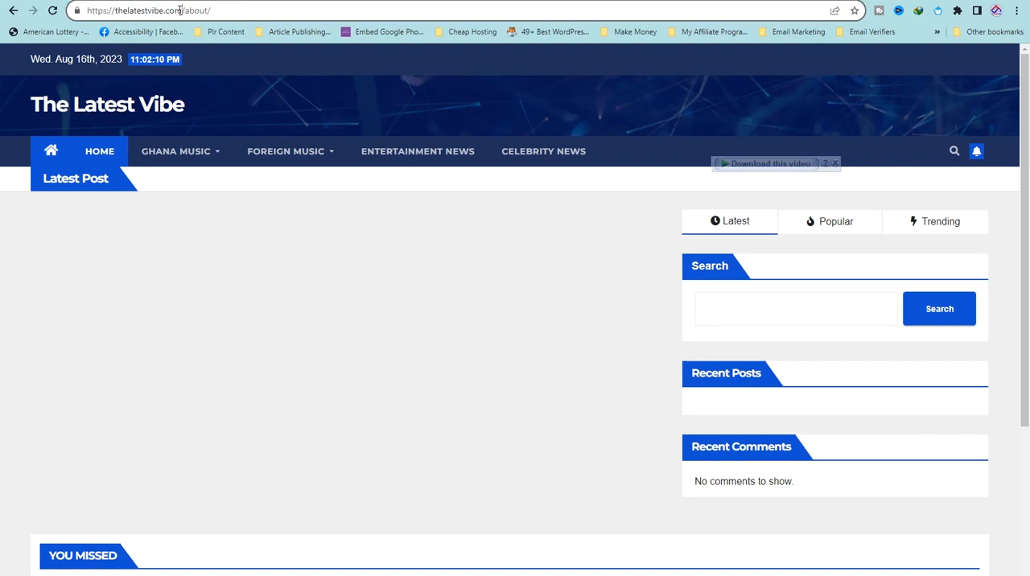
pyautogui.moveTo(183, 10); pyautogui.dragTo(86, 11)
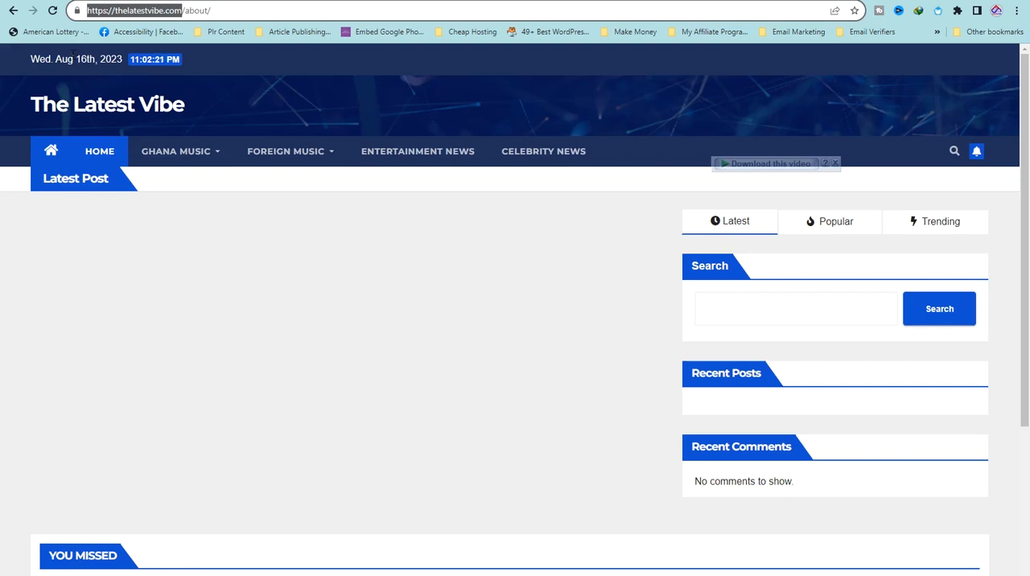
pyautogui.click(185, 3)
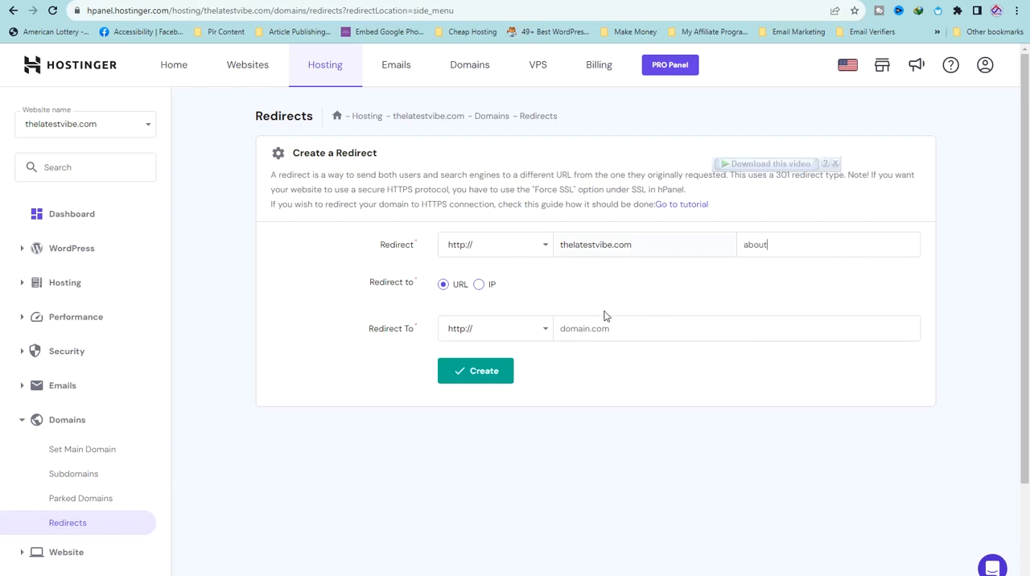
# Paste the copied address as the redirect destination, trim it to thelatestvibe.com, and create the redirect for the about path
pyautogui.rightClick(583, 325)
pyautogui.click(623, 418)
pyautogui.moveTo(660, 327); pyautogui.dragTo(757, 336)
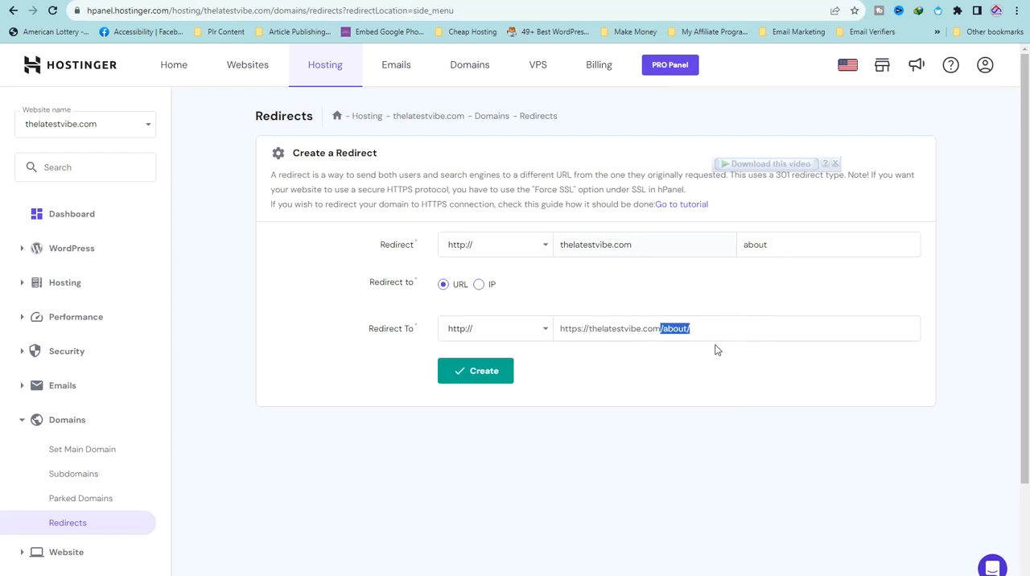
pyautogui.press('BackSpace')
pyautogui.moveTo(564, 329); pyautogui.dragTo(512, 330)
pyautogui.press('BackSpace')
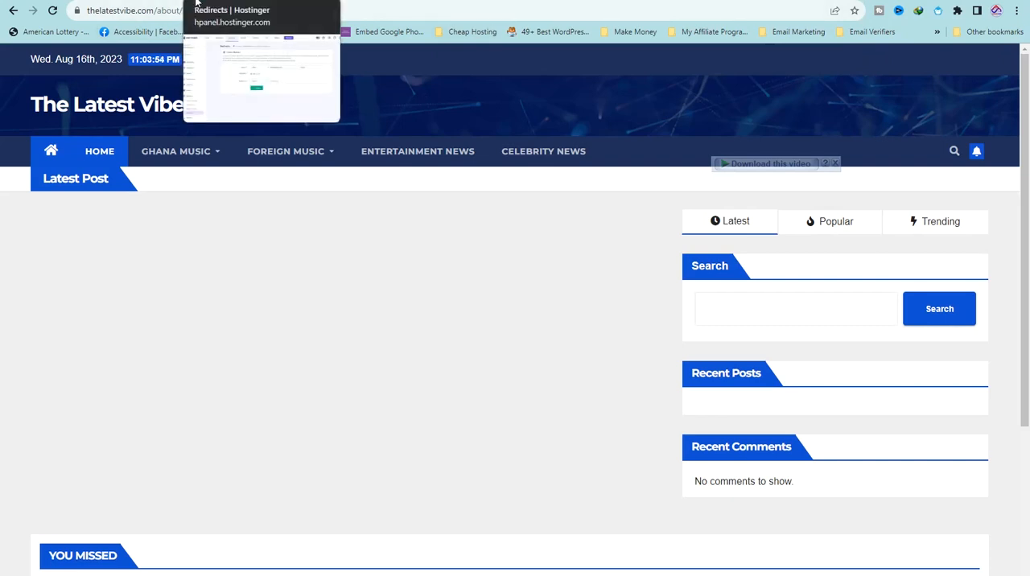
pyautogui.click(196, 2)
pyautogui.click(492, 374)
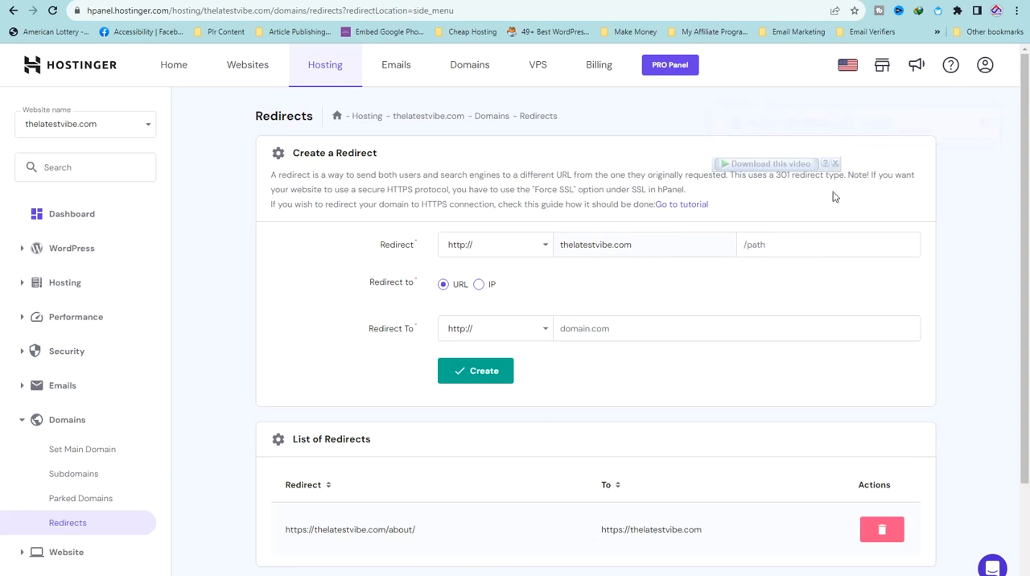
pyautogui.hotkey('ctrl', 't')
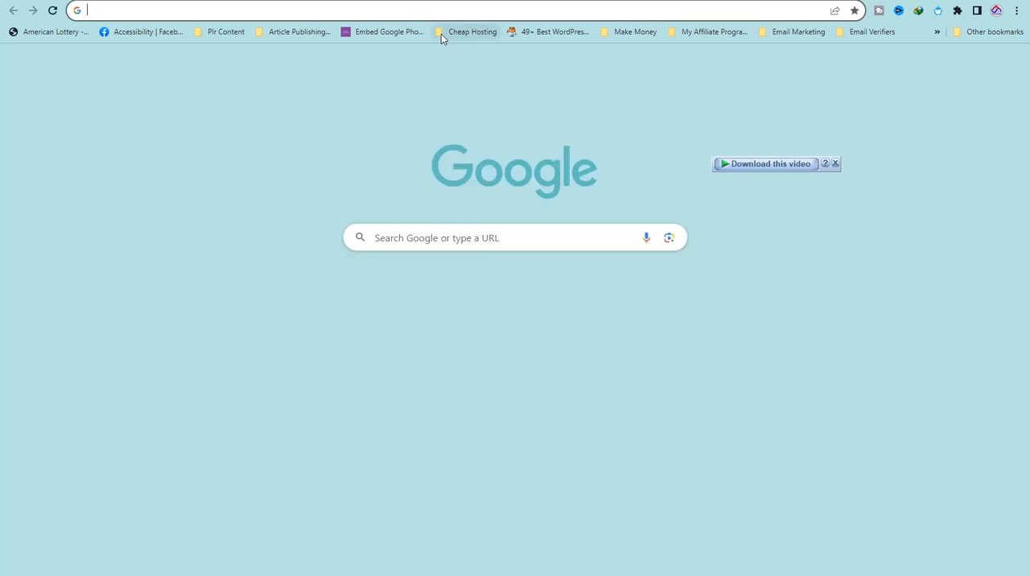
pyautogui.rightClick(445, 18)
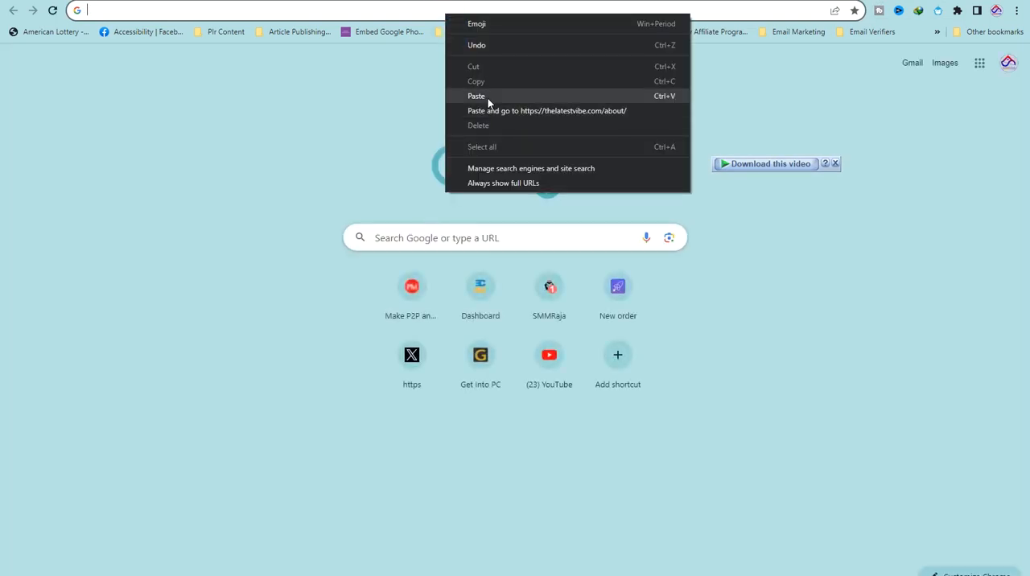
pyautogui.click(488, 98)
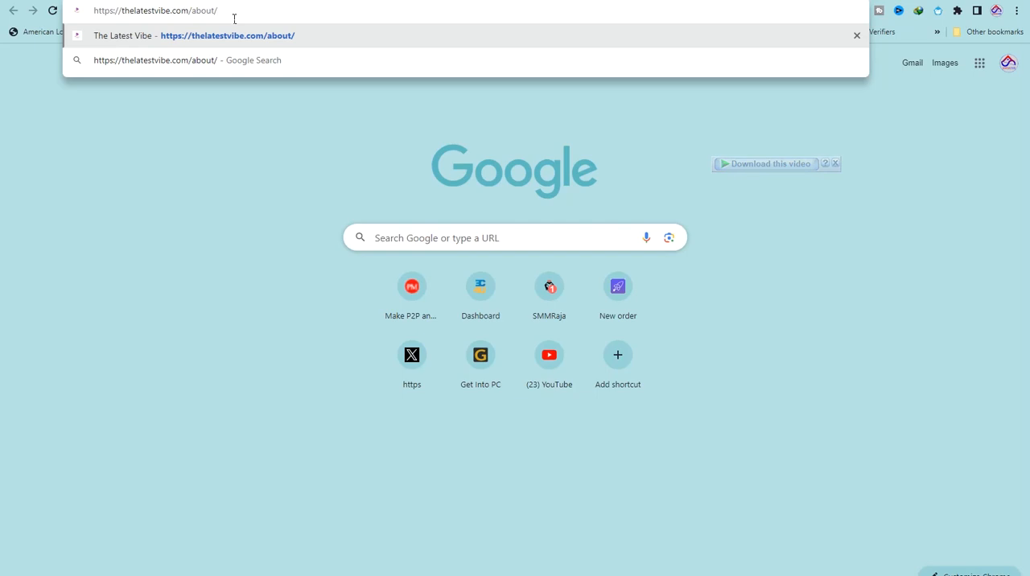
pyautogui.press('Return')
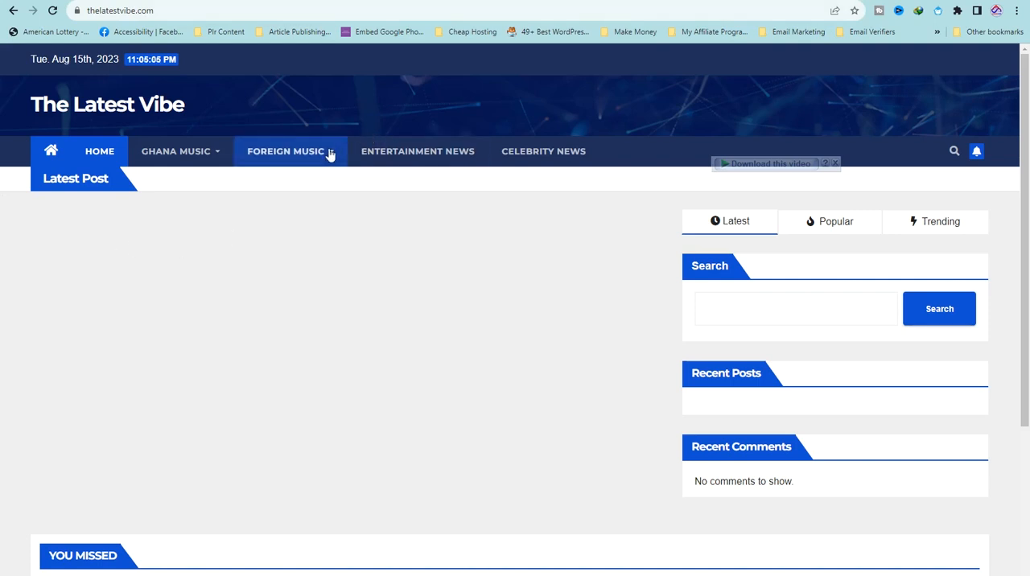
pyautogui.moveTo(329, 156)
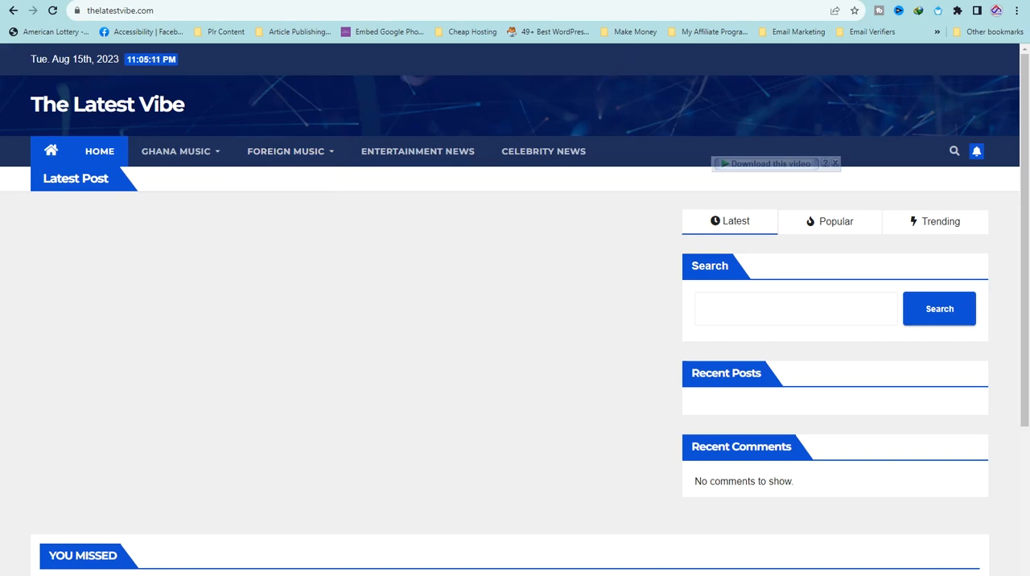
pyautogui.click(189, 4)
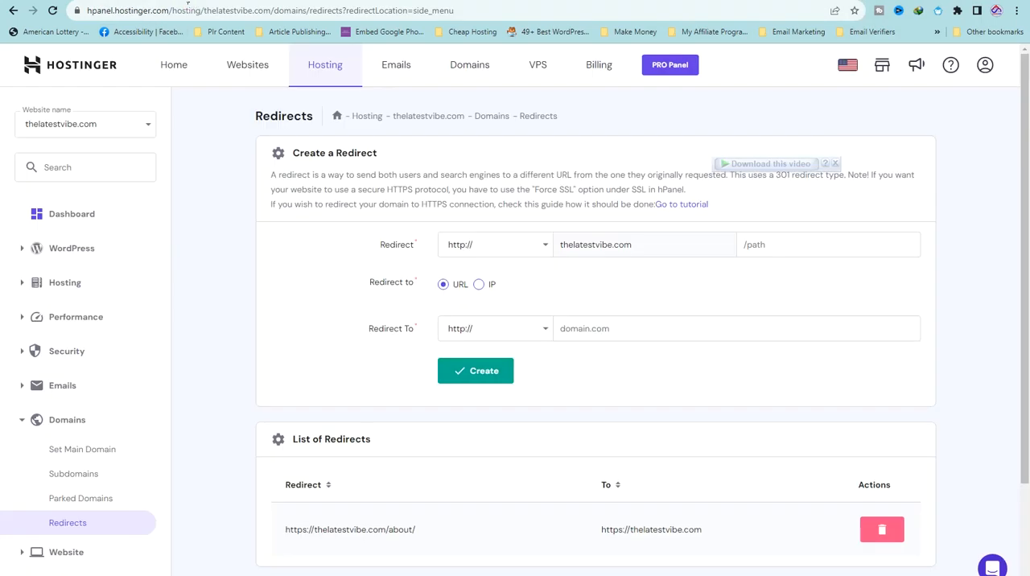